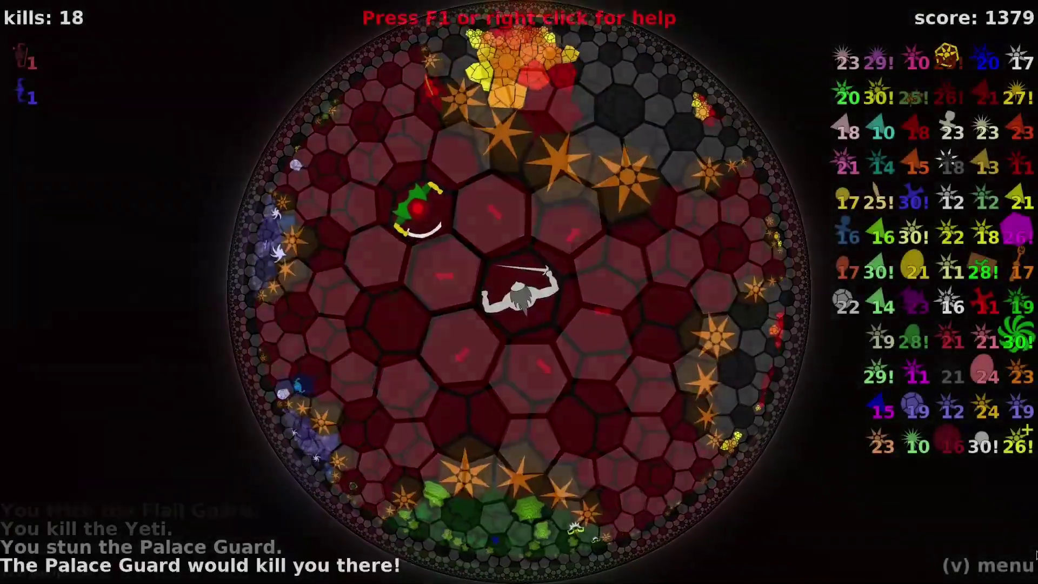
Advance through the red realm, stunning the Palace Guard and Salamander and destroying the Water Elemental.
key(Up)
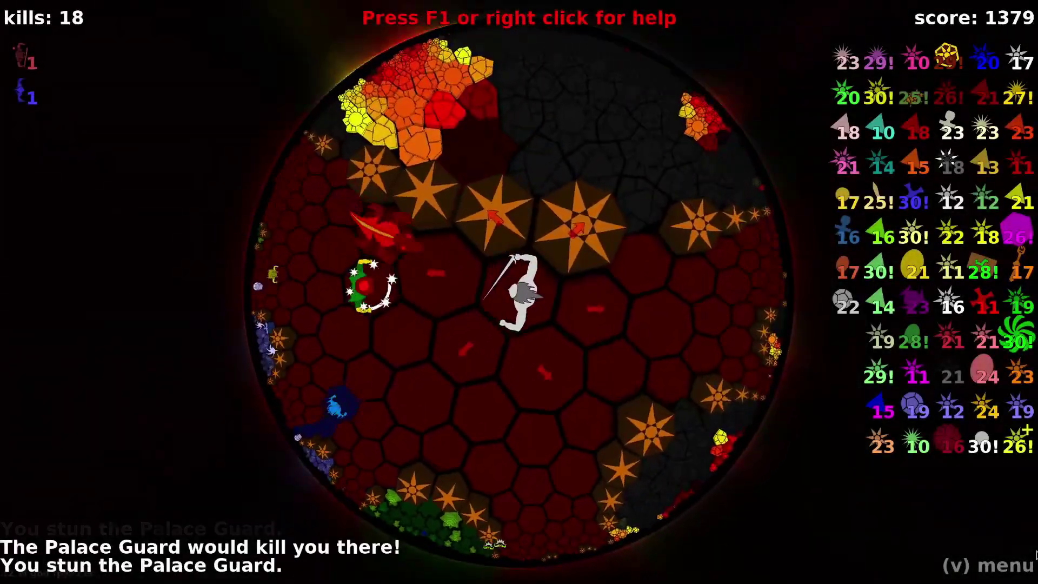
key(Left)
key(Left)
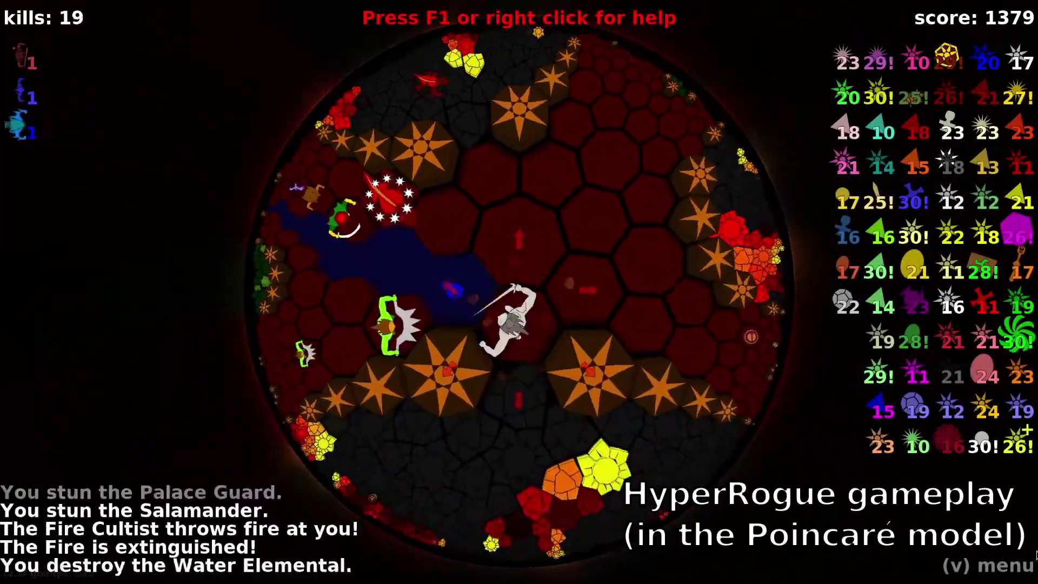
key(Up)
key(Left)
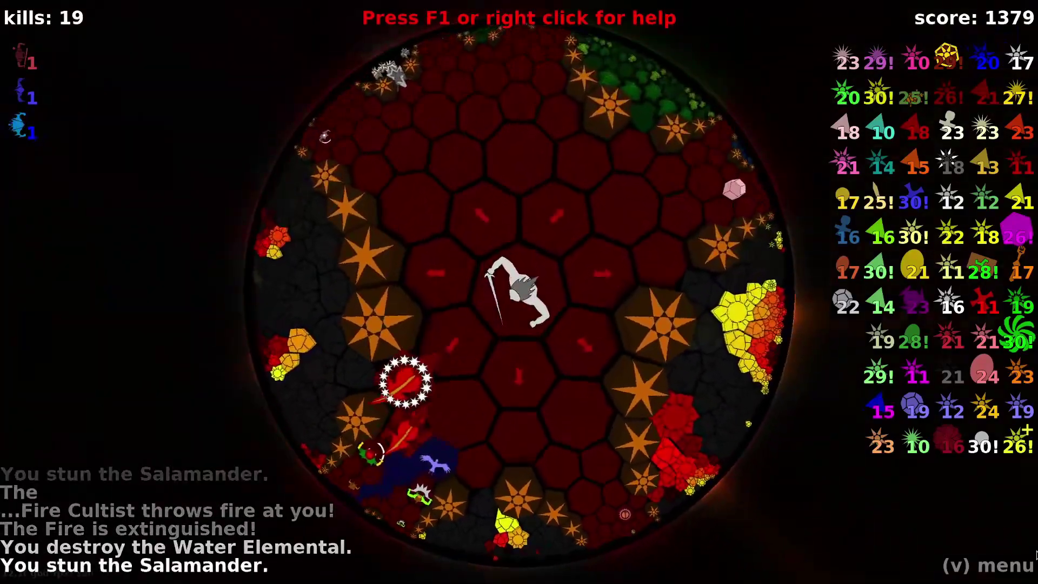
key(Up)
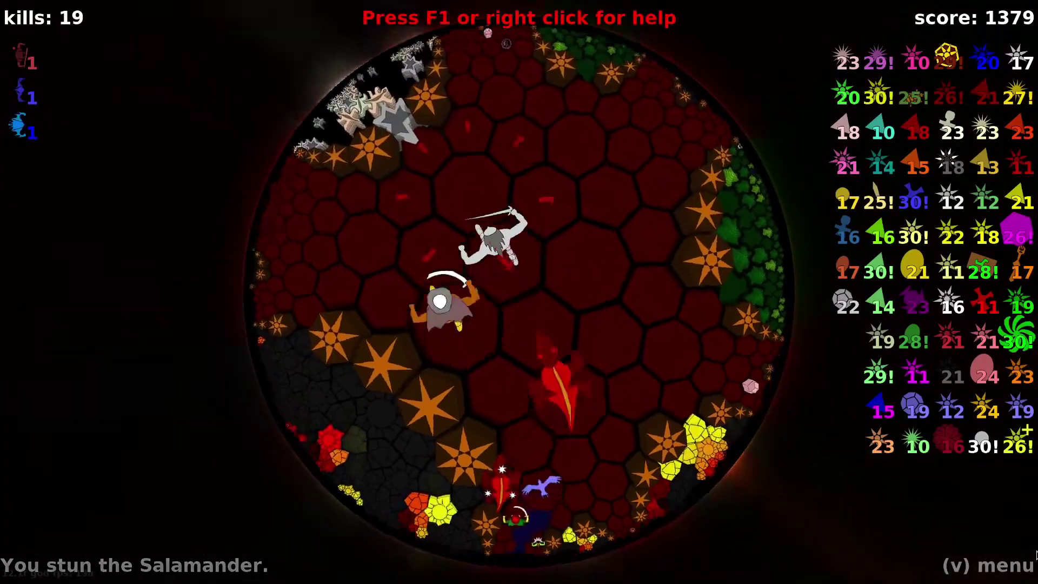
key(Up)
key(Left)
key(Up)
key(Left)
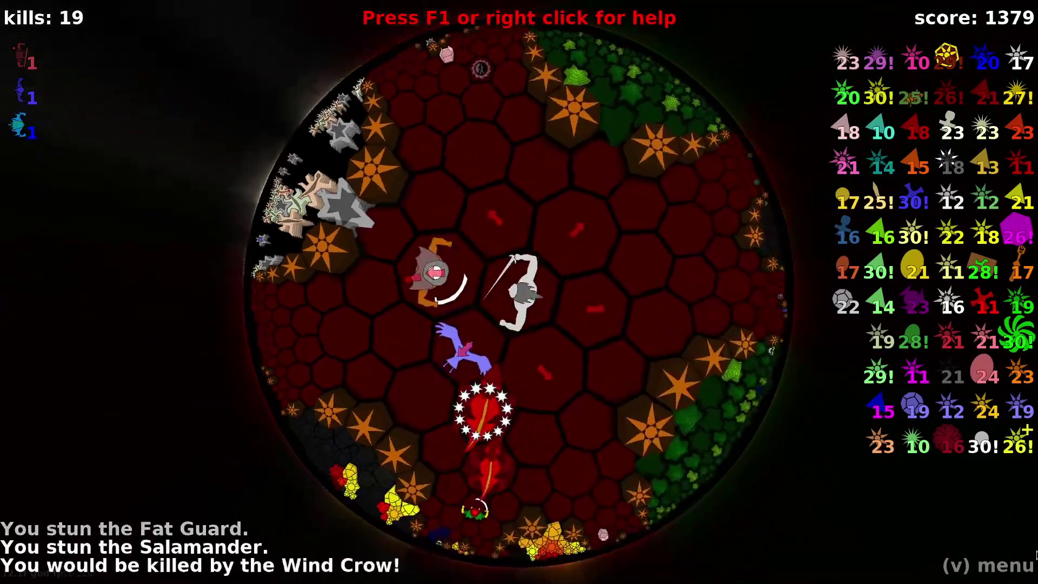
Move next to the Fat Guard, stun it, then kill it.
key(Left)
key(Up)
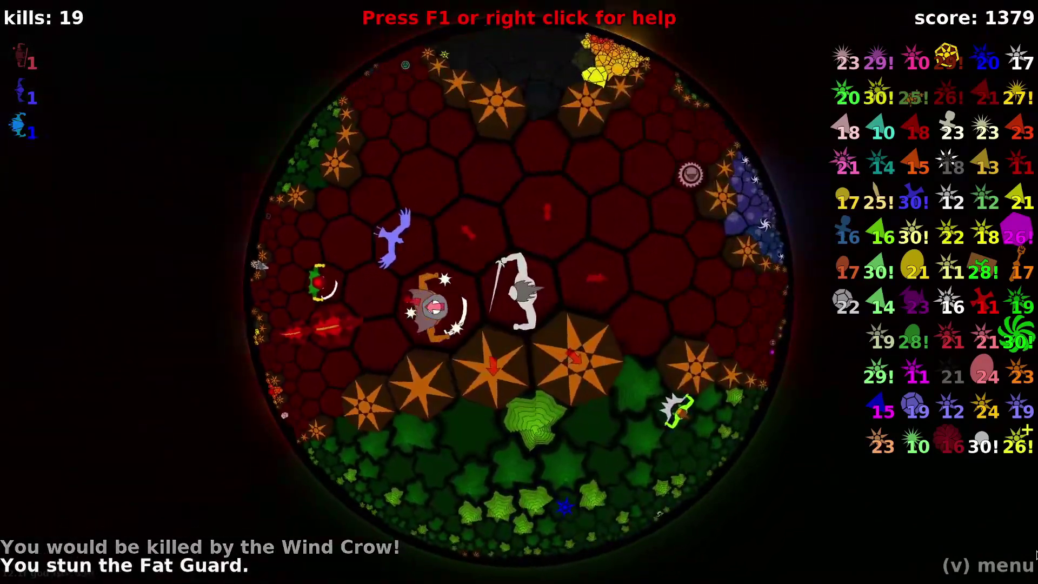
key(Left)
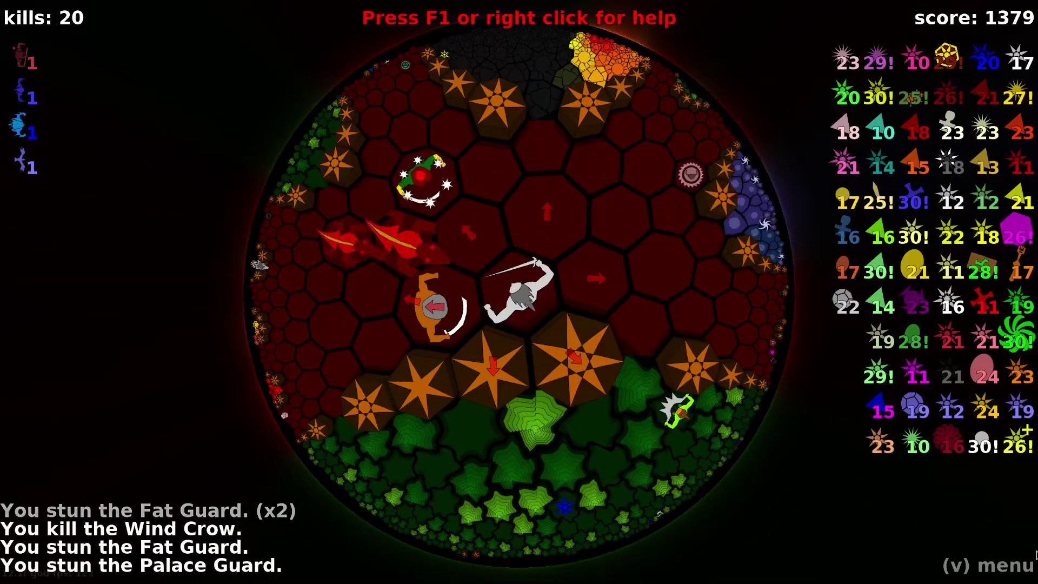
key(Left)
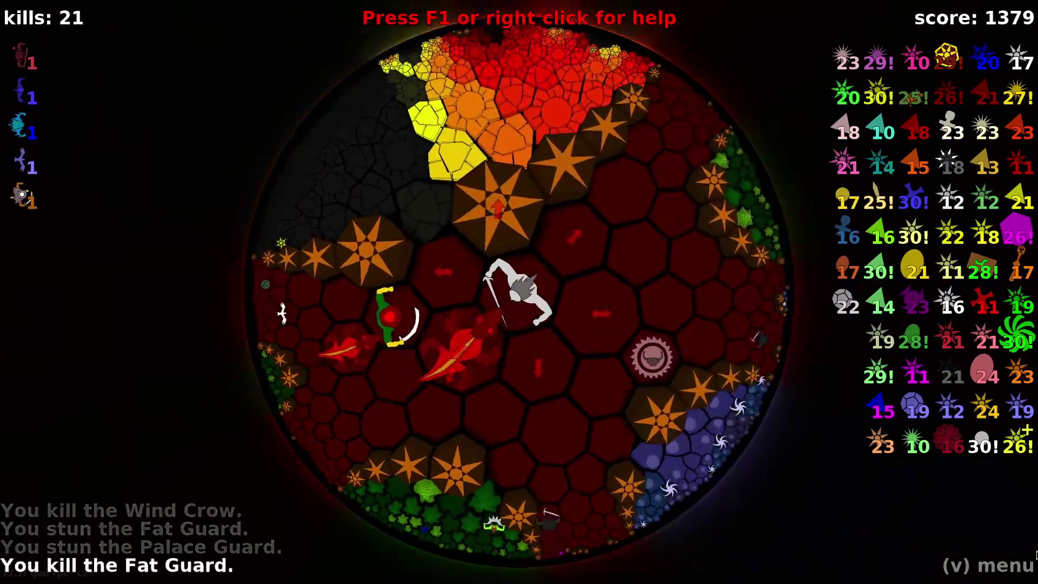
Push onward, stunning the Salamander and killing a Miner, a Palace Guard and another Miner.
key(Up)
key(Left)
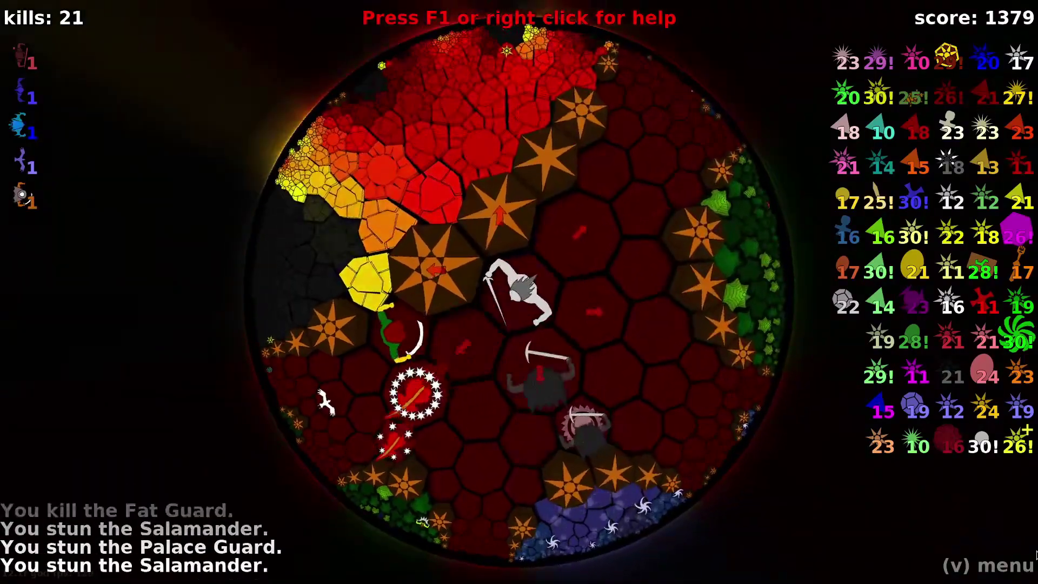
key(Down)
key(Left)
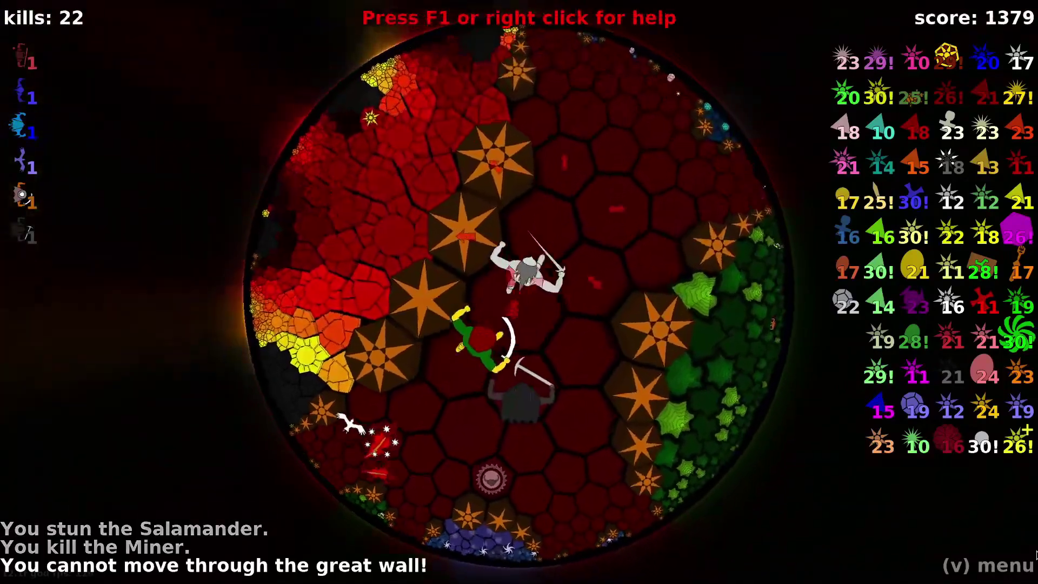
key(Down)
key(Down)
key(Down)
key(Down)
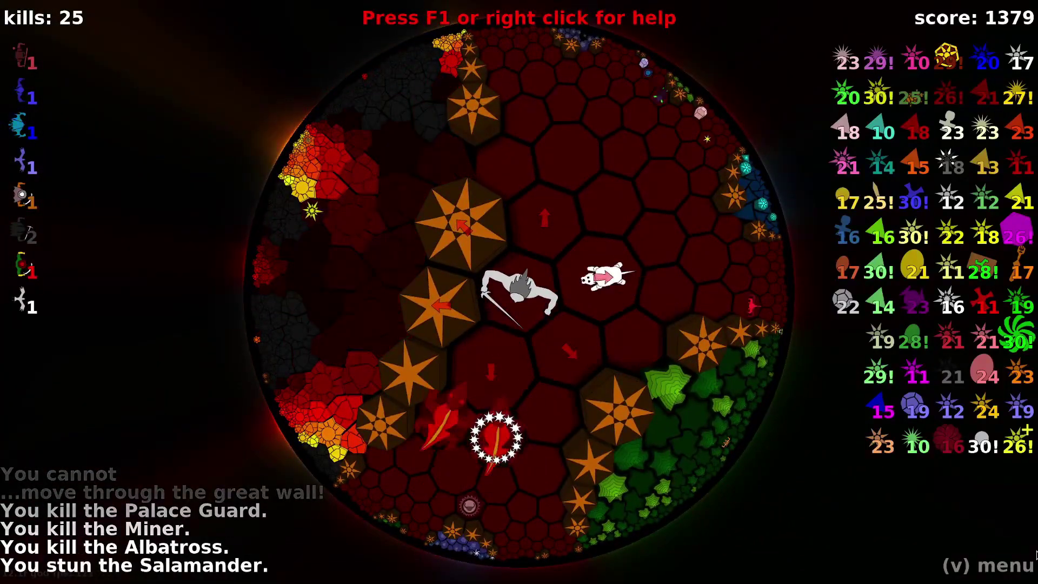
key(Down)
key(Down)
Kill the Vine Beast and Red Troll, then pick up the Orb of the Stone.
key(Up)
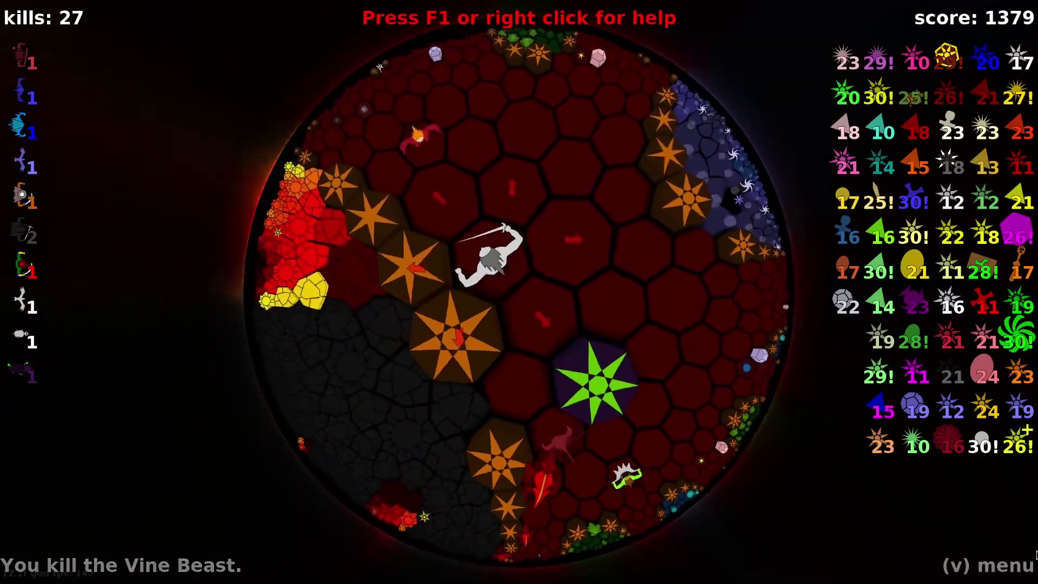
key(Down)
key(Up)
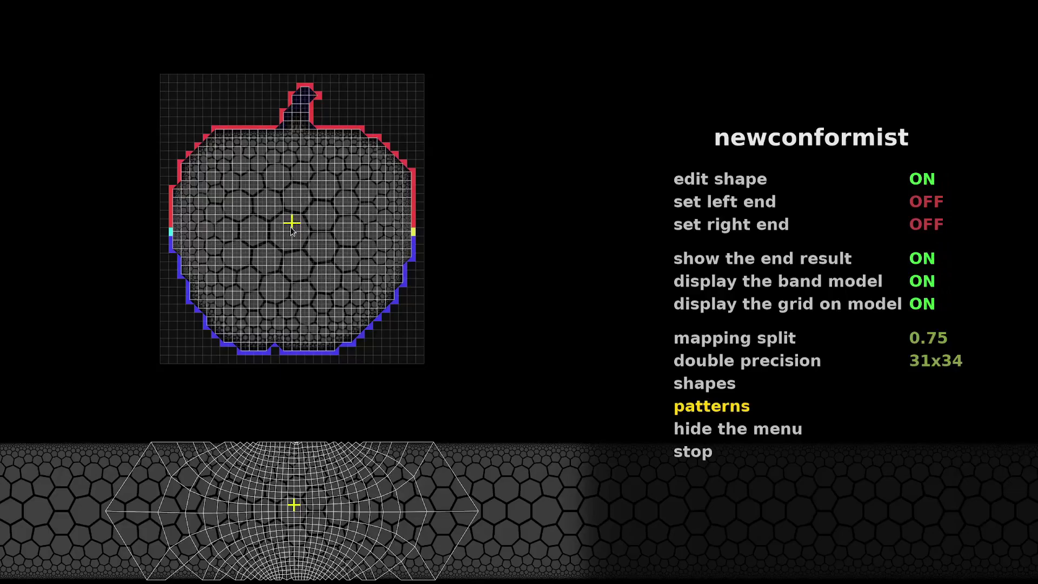
Switch off 'display the grid on model' with the g key.
key(g)
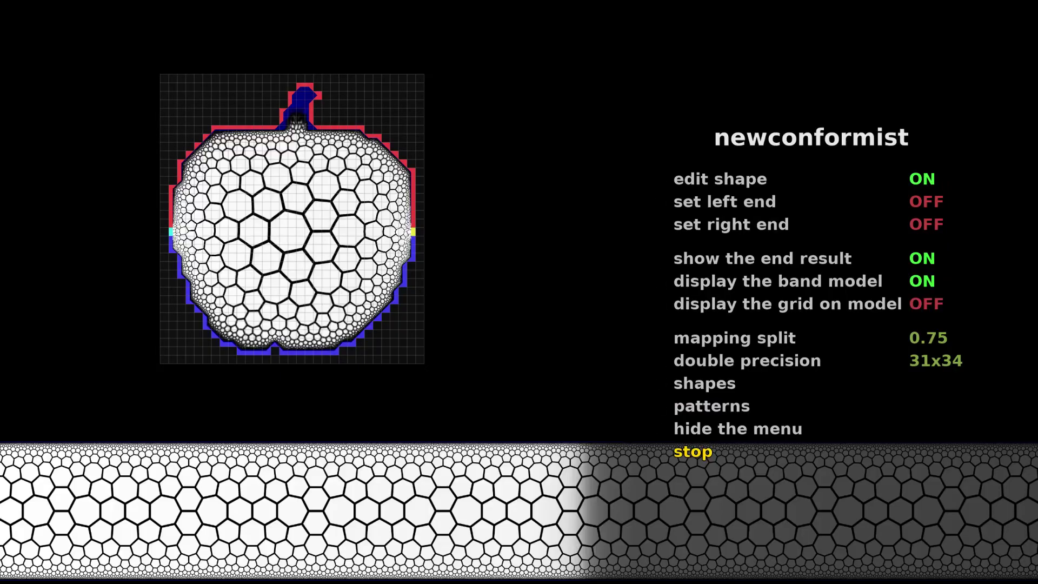